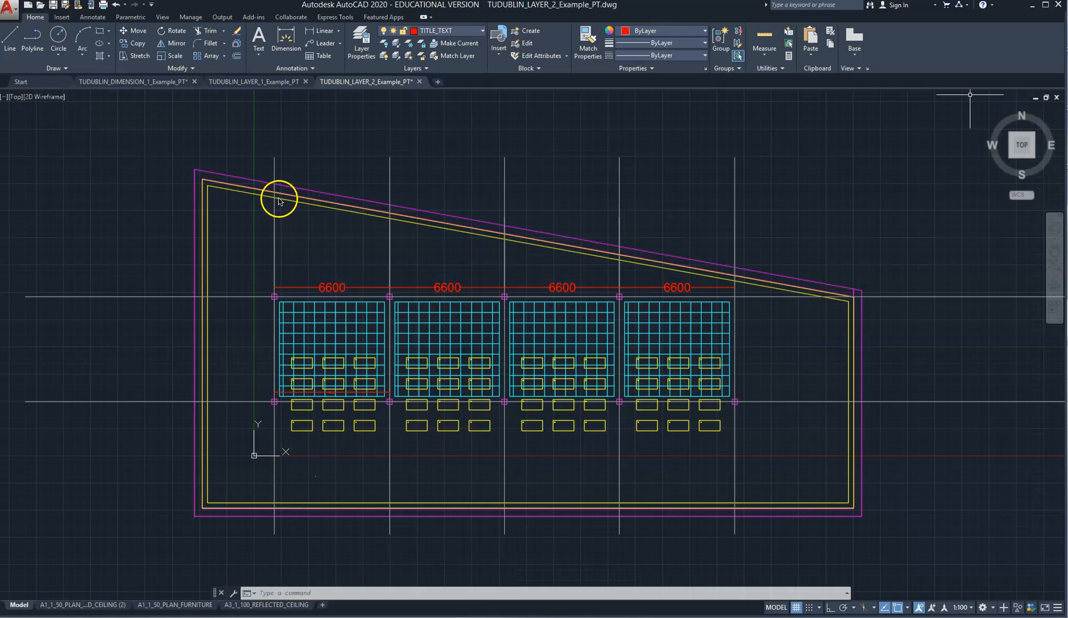
Inspect the layers of the upper-left column, the first vertical gridline and the ceiling hatch, and clear the selection.
scroll(278, 200, up, 2)
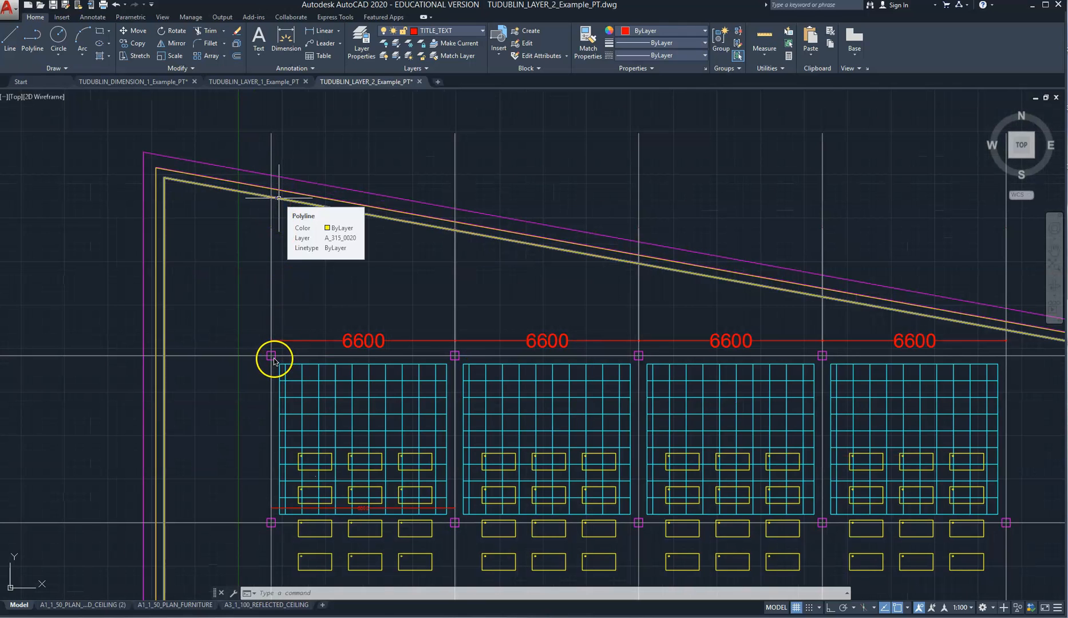
click(274, 360)
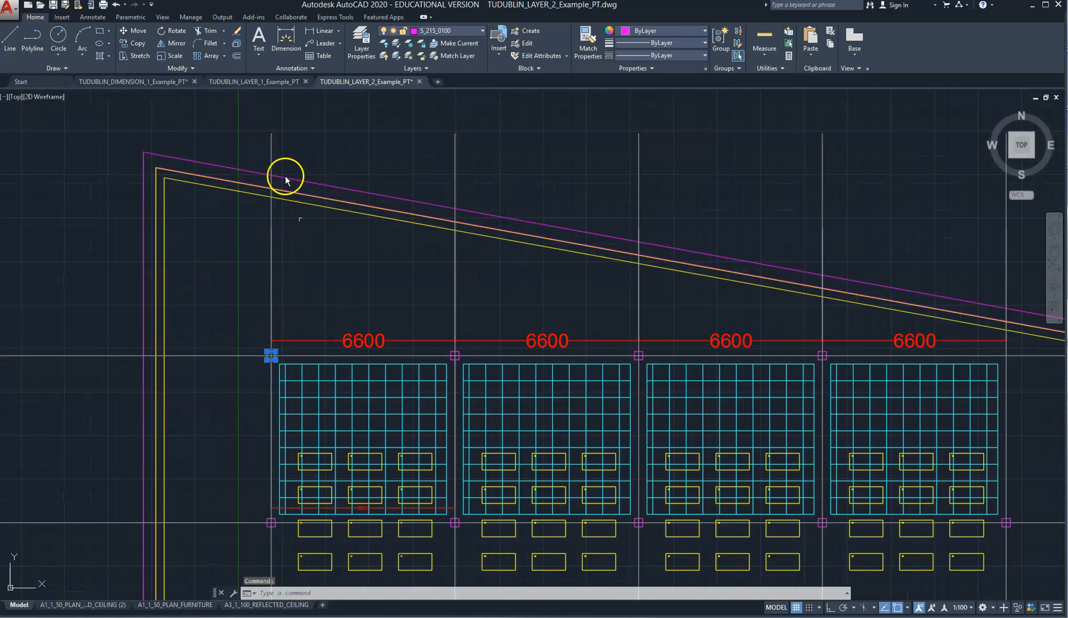
click(272, 209)
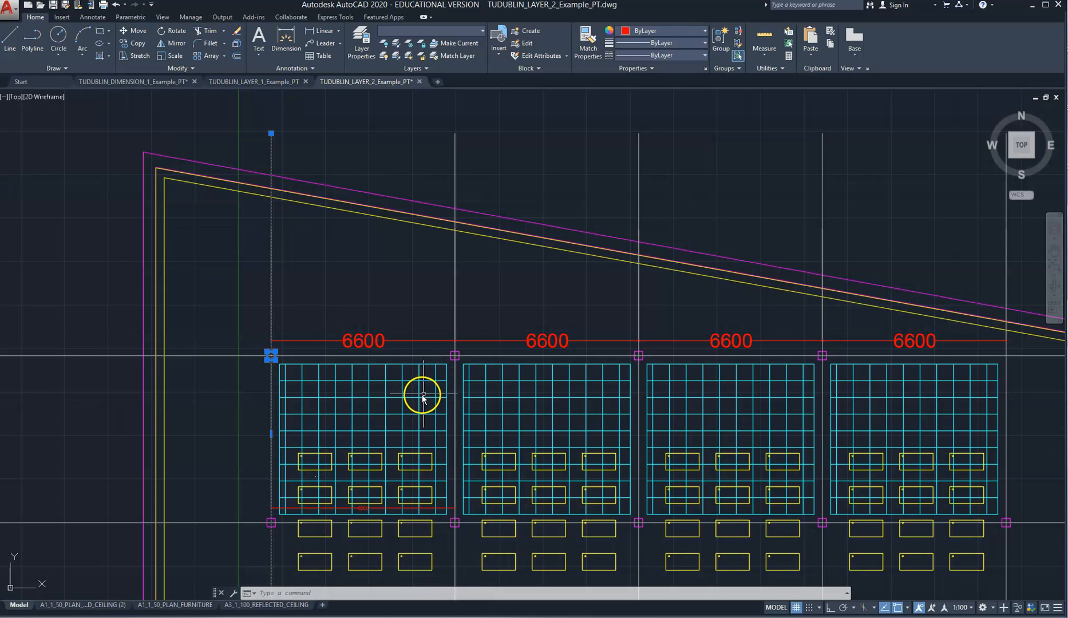
mouse_move(418, 394)
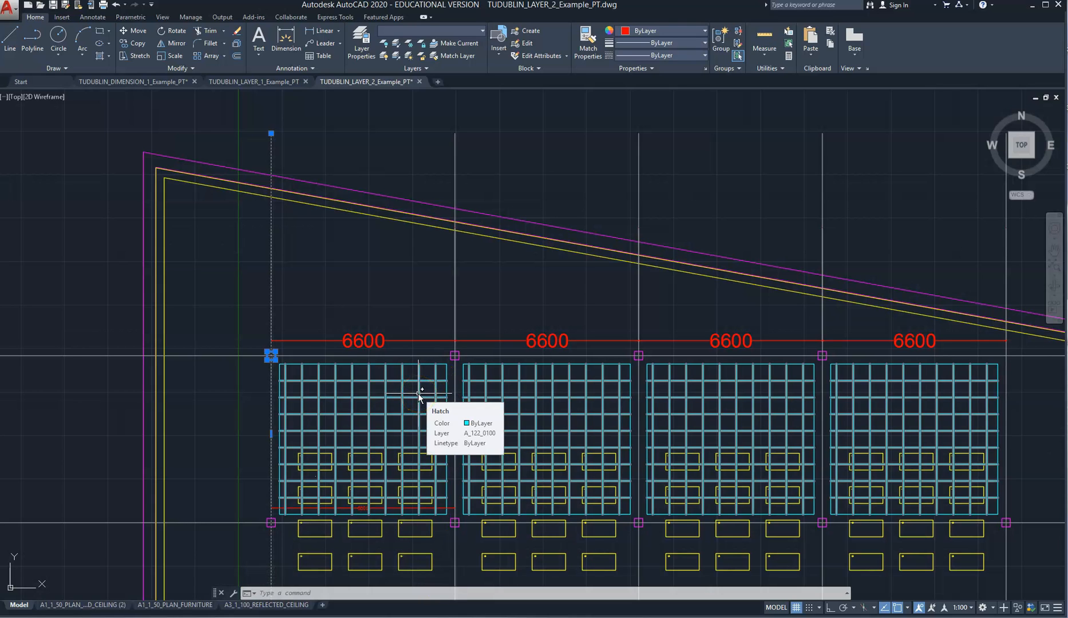
key(Escape)
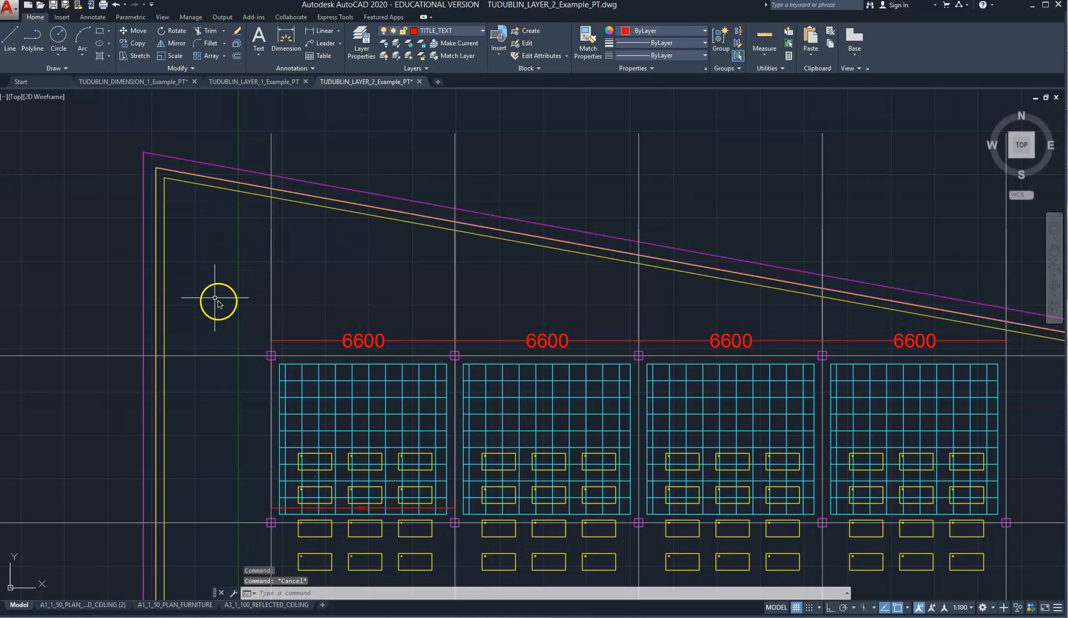
Frame the whole building plan with a Zoom window.
scroll(287, 293, down, 10)
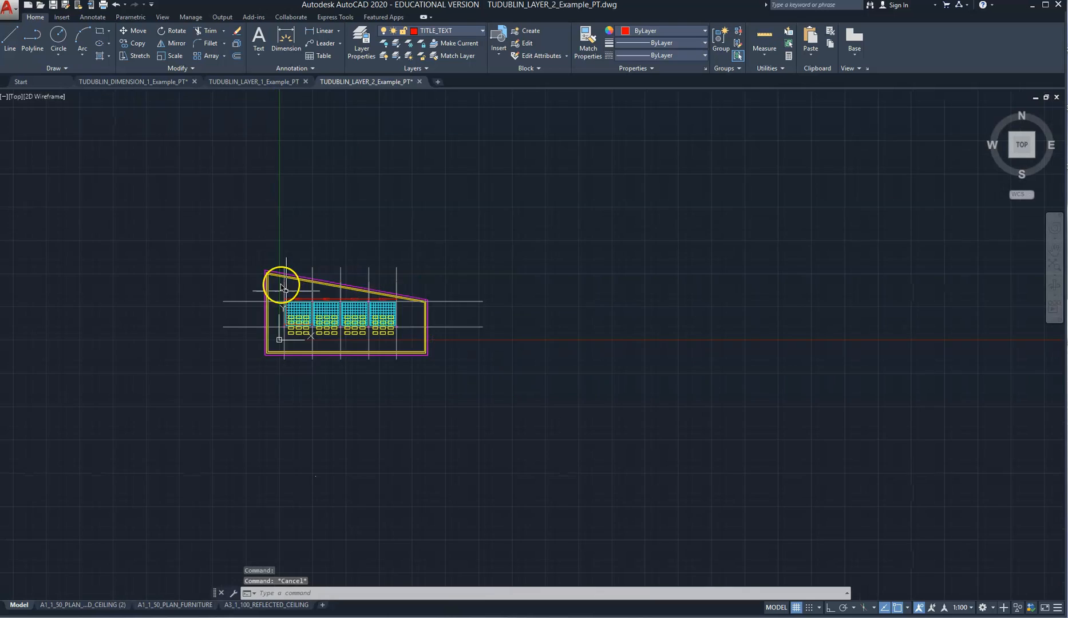
key(Escape)
text(z)
key(Return)
click(265, 268)
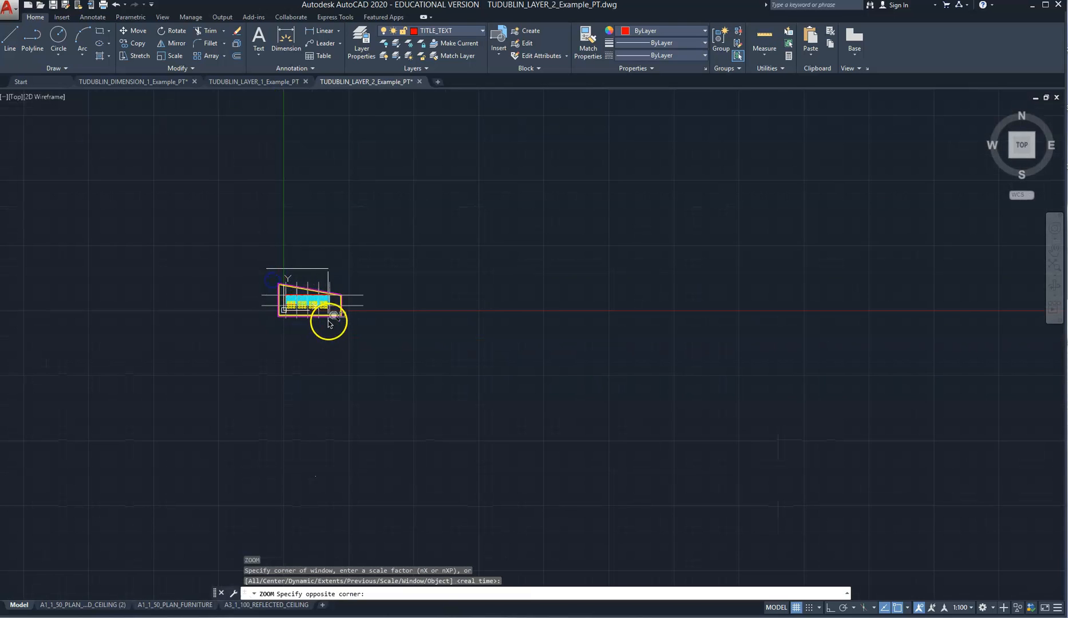
click(350, 327)
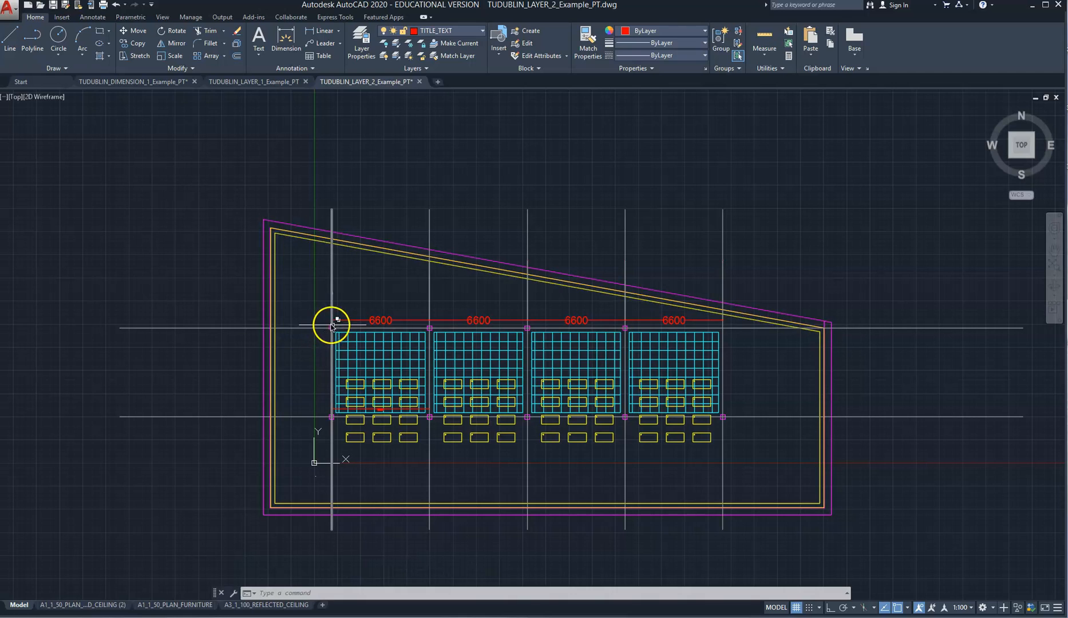
mouse_move(332, 329)
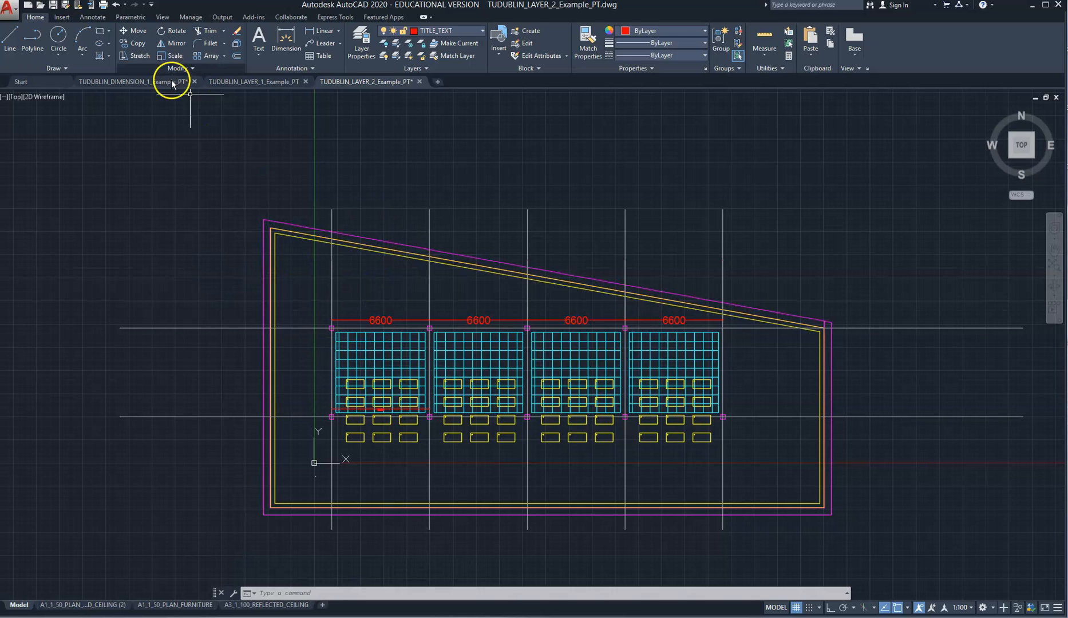
Open the layer properties manager and identify the objects on layer A_122_0100 by switching it off and back on.
click(358, 39)
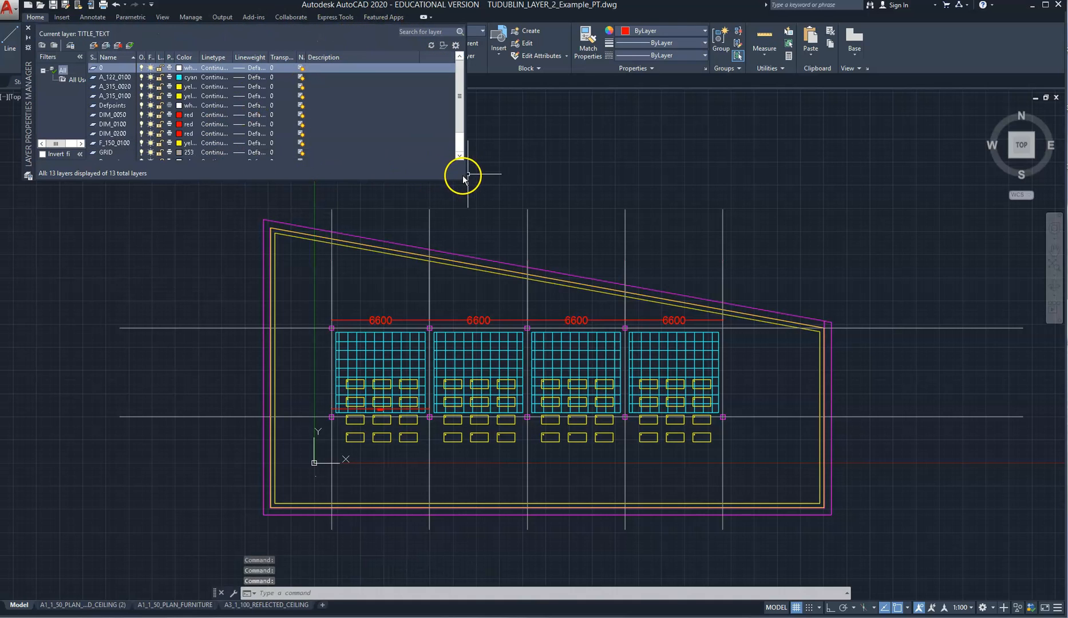
click(110, 79)
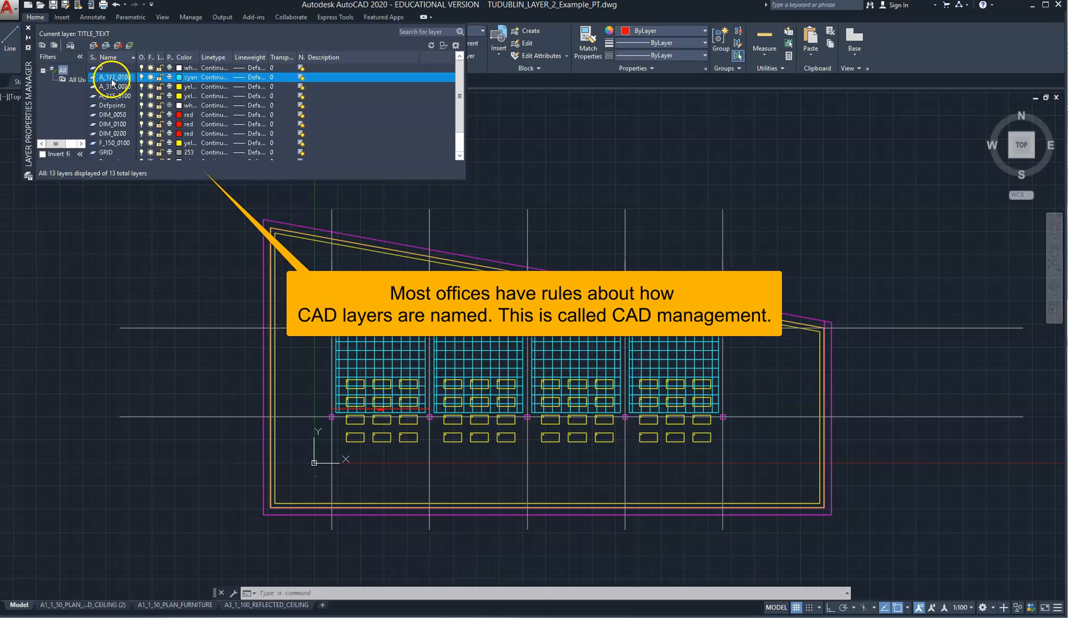
click(142, 77)
click(142, 78)
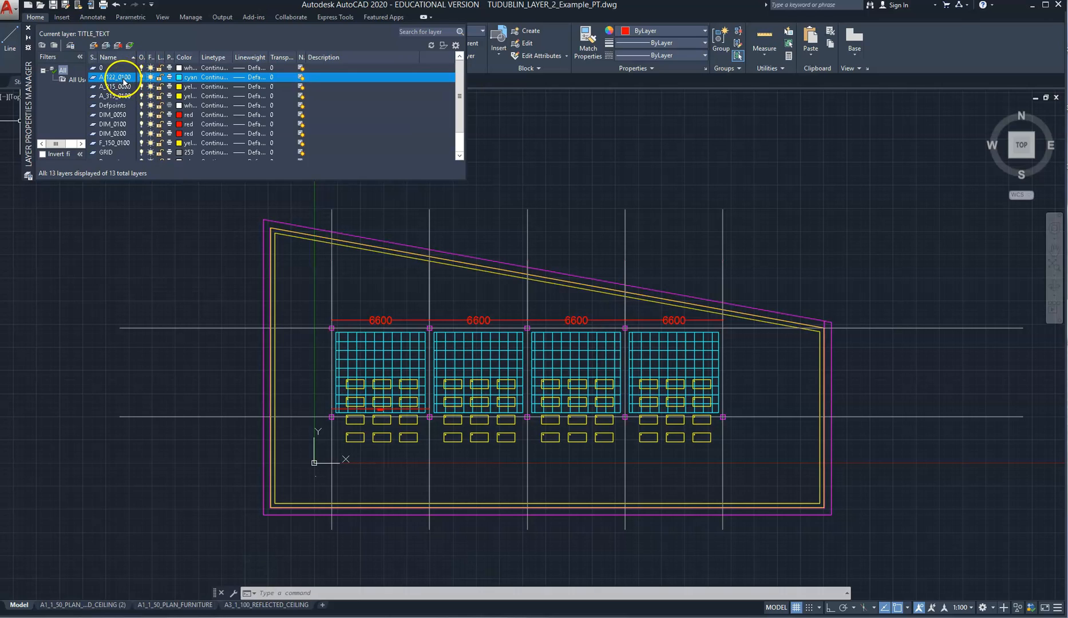
Identify the linework on layers A_315_0020 and A_315_0100 by toggling their visibility and restoring it.
click(124, 88)
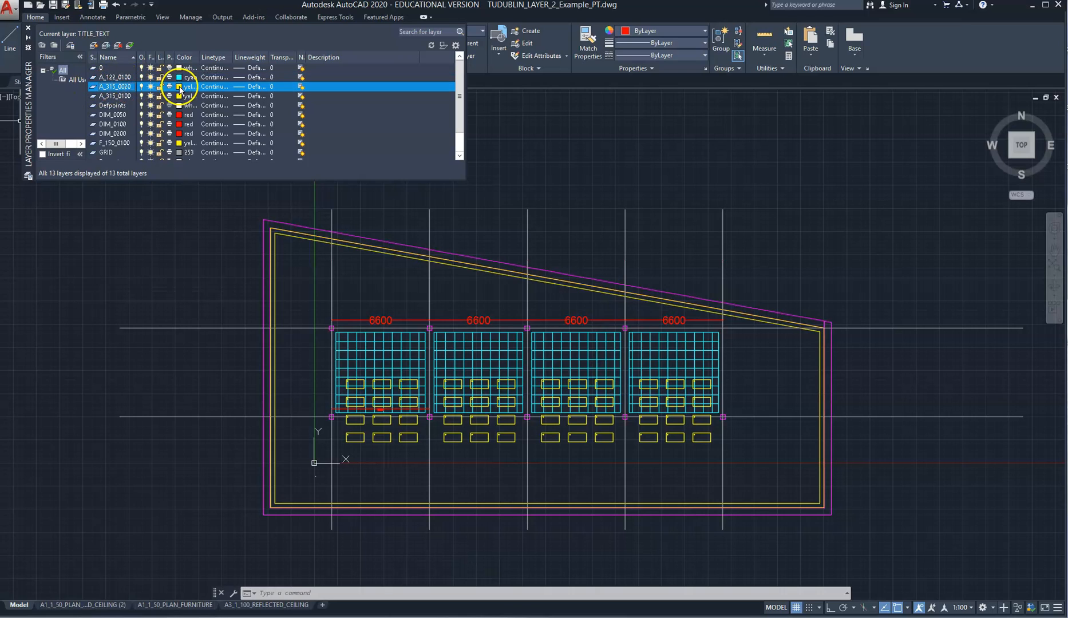
click(142, 87)
click(142, 87)
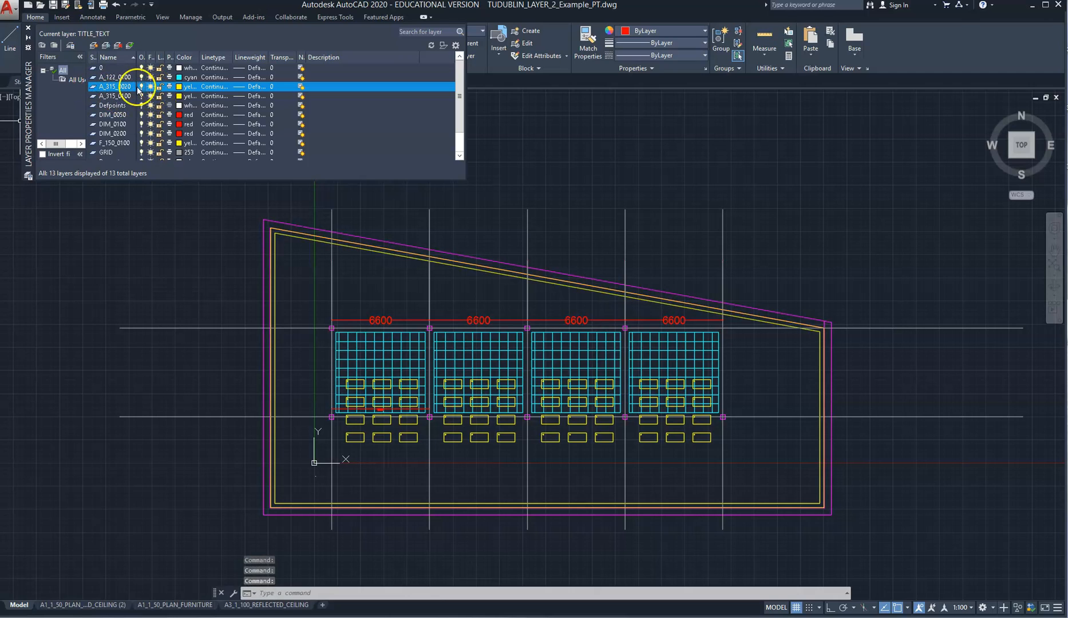
click(123, 96)
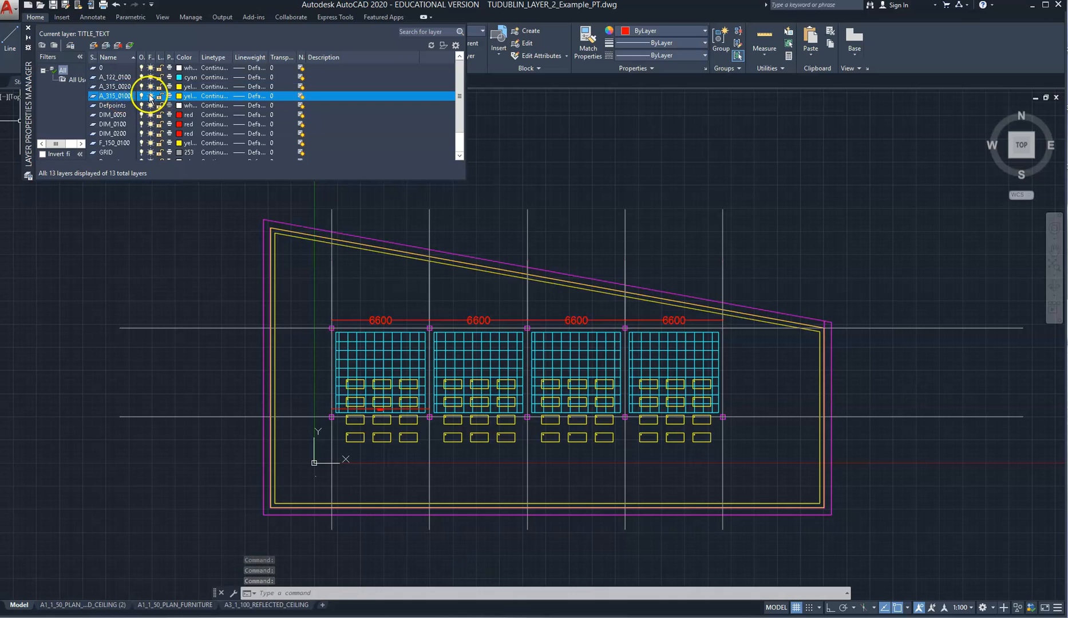
click(150, 96)
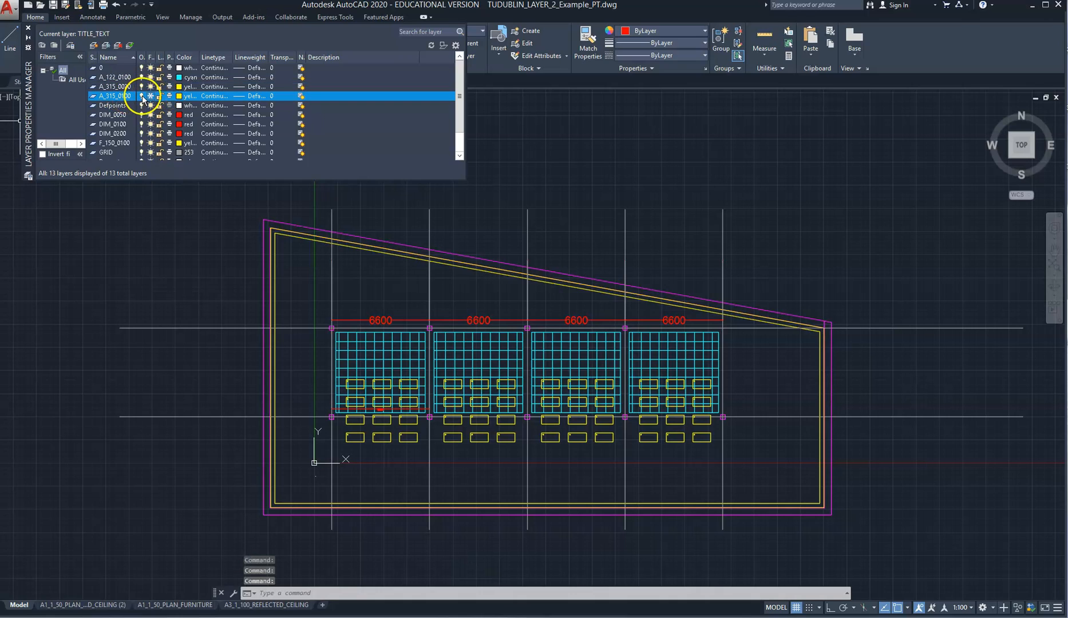
Review the dimension layers DIM_0050, DIM_0100 and DIM_0200 and the layer F_150_0100 in the layer list.
click(113, 115)
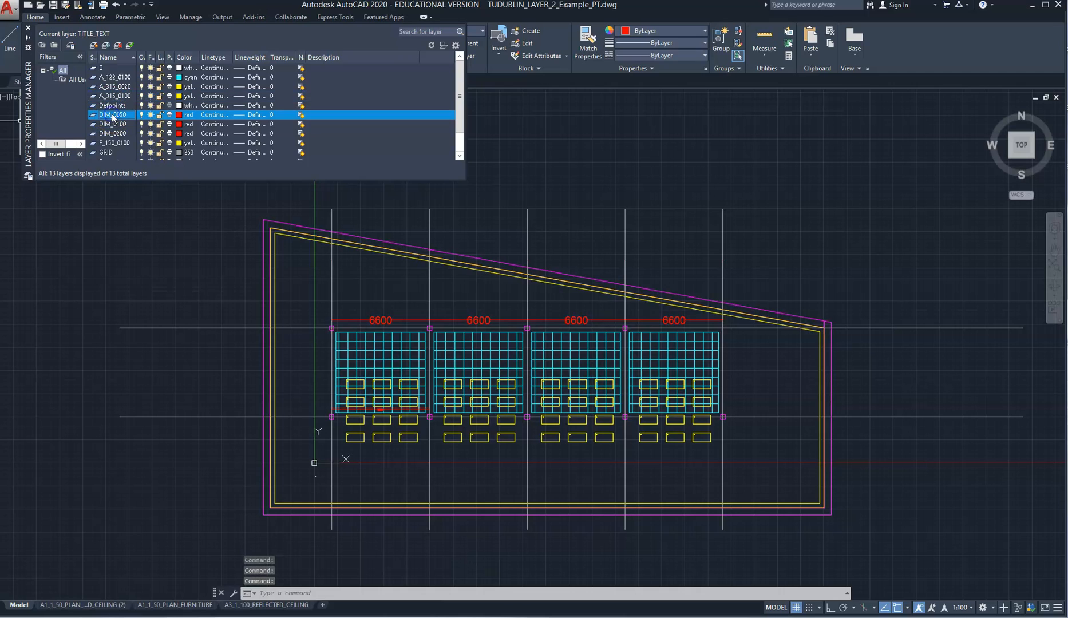
click(112, 124)
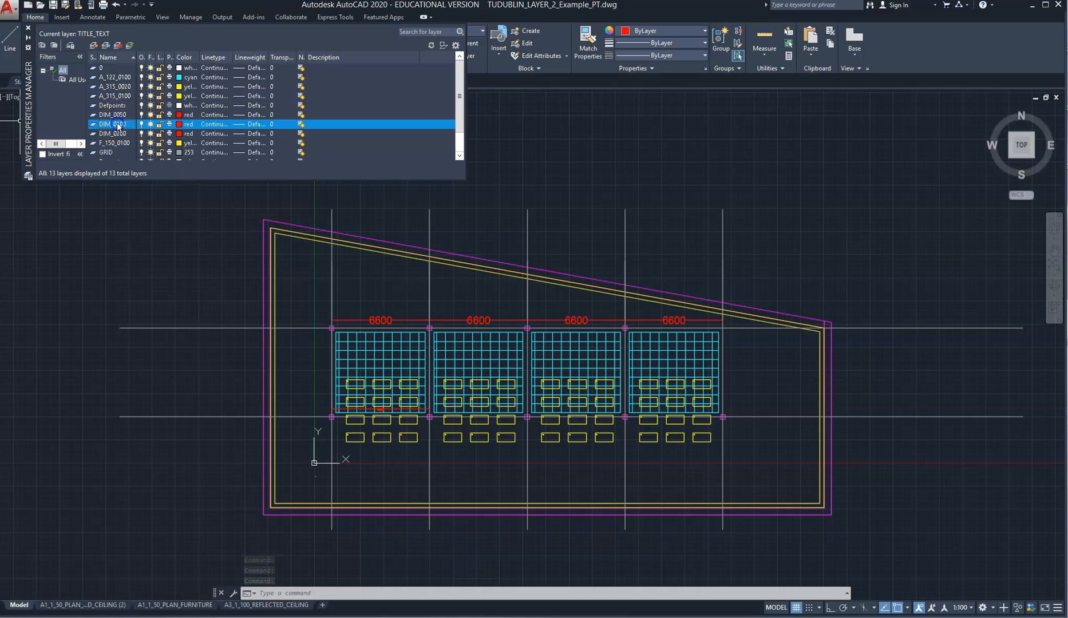
click(125, 134)
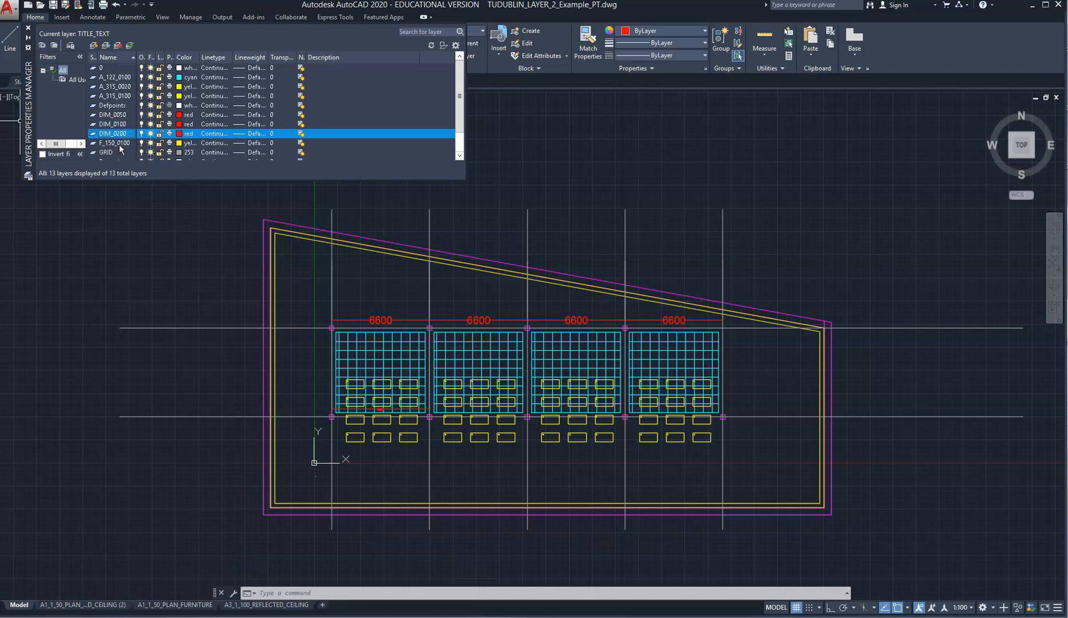
click(117, 144)
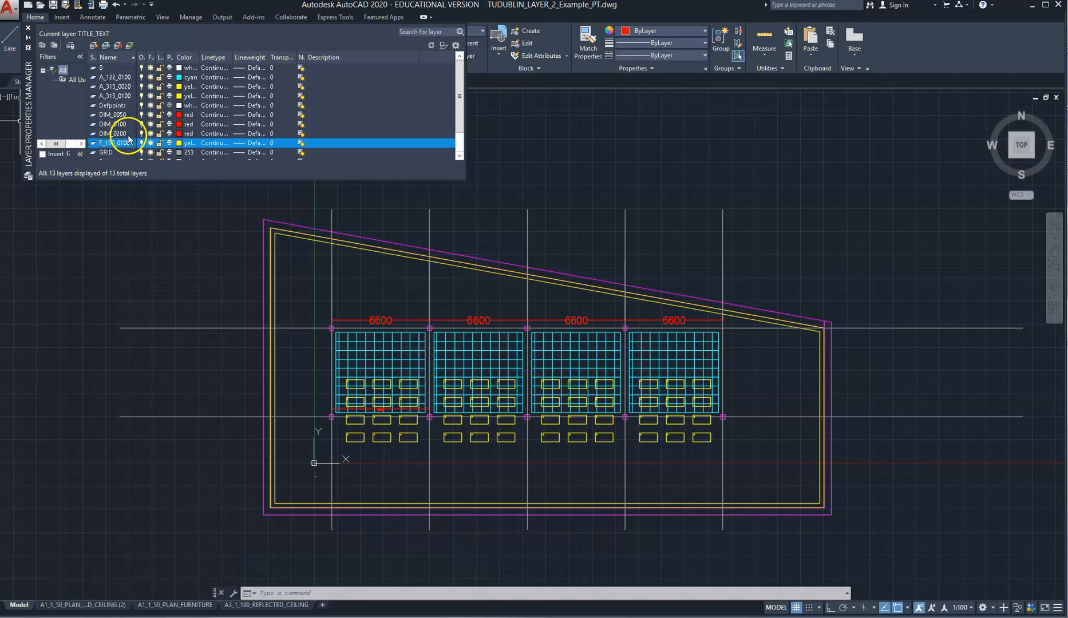
Identify the objects on layer S_215_0100 by switching it off and back on.
scroll(129, 139, down, 1)
click(113, 143)
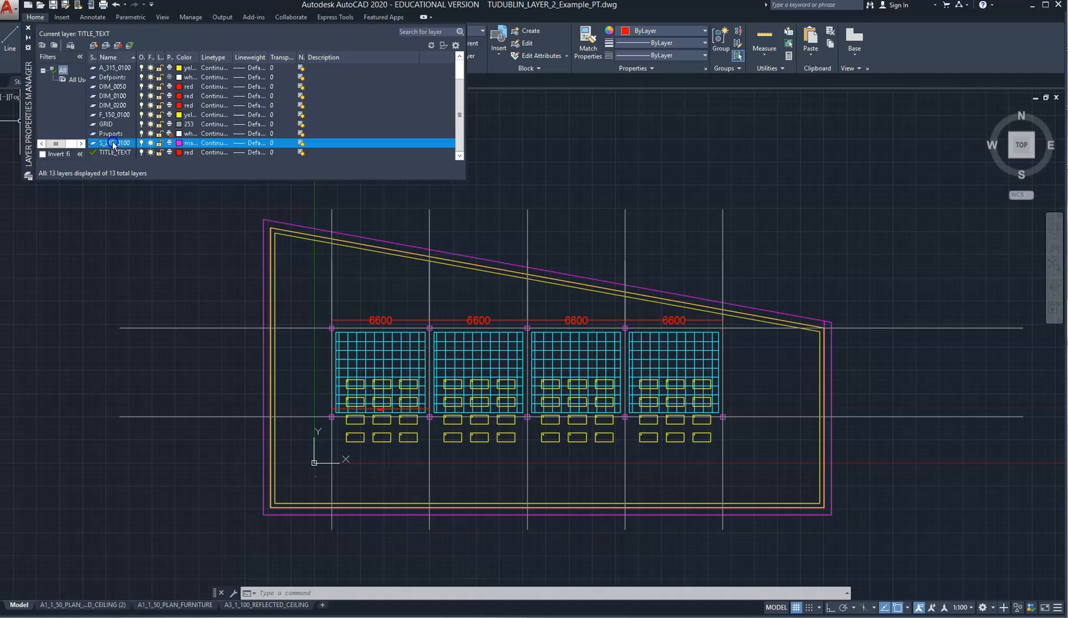
click(141, 143)
click(141, 143)
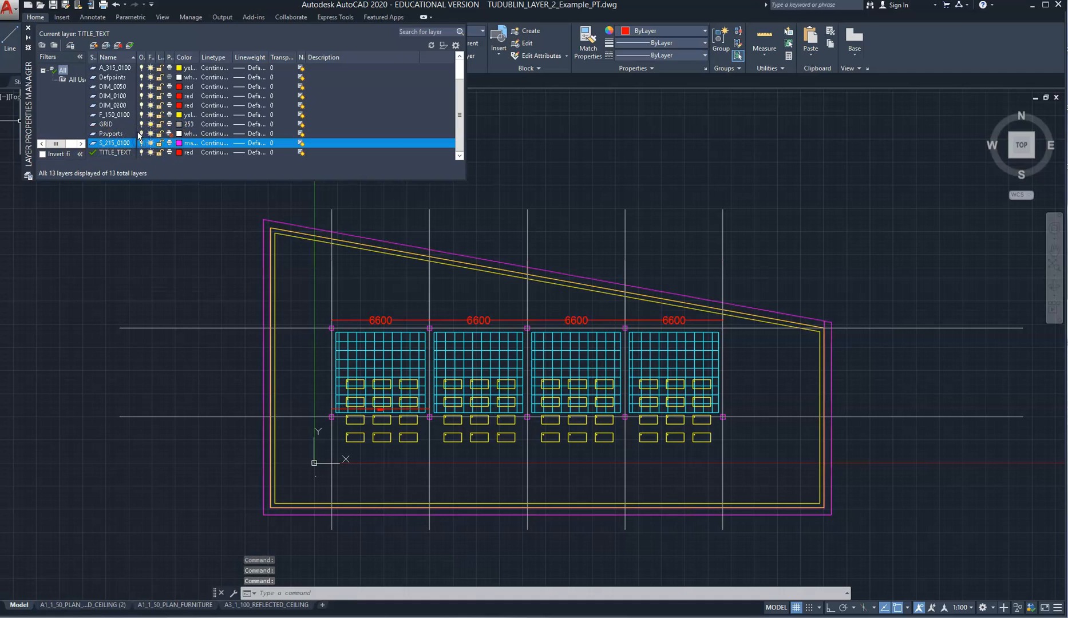
Switch the GRID layer off and back on to check its gridlines, and lock it.
click(128, 125)
click(141, 125)
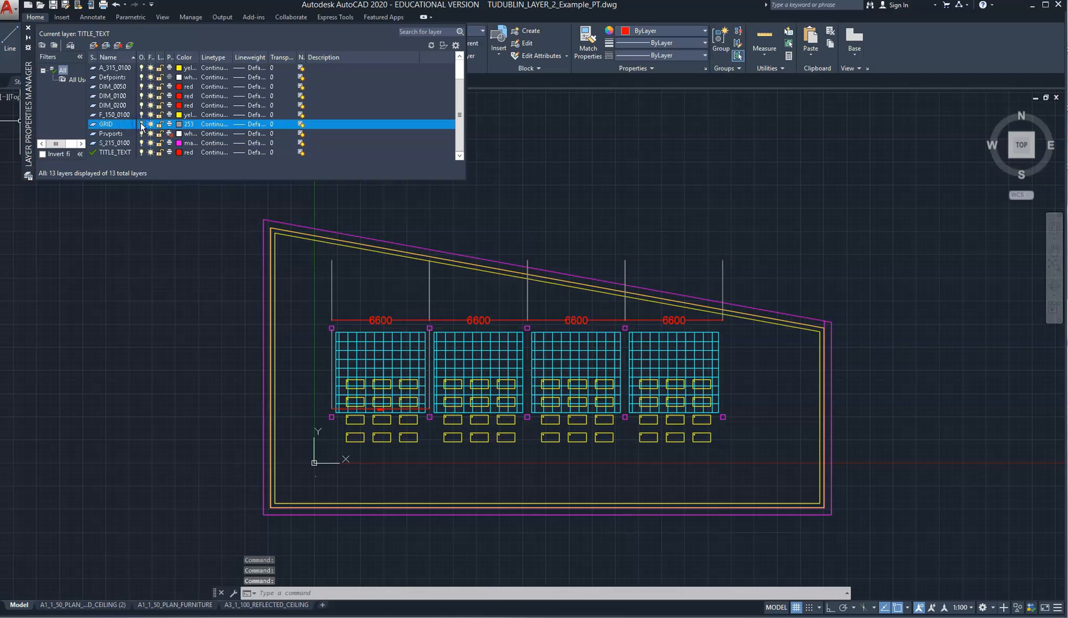
click(142, 124)
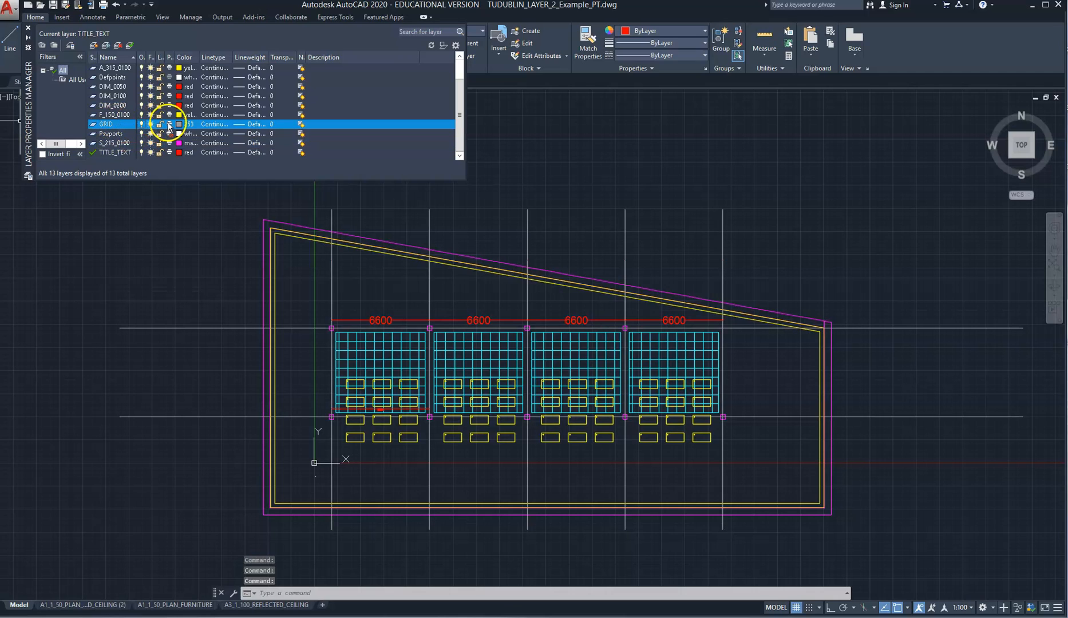
click(160, 125)
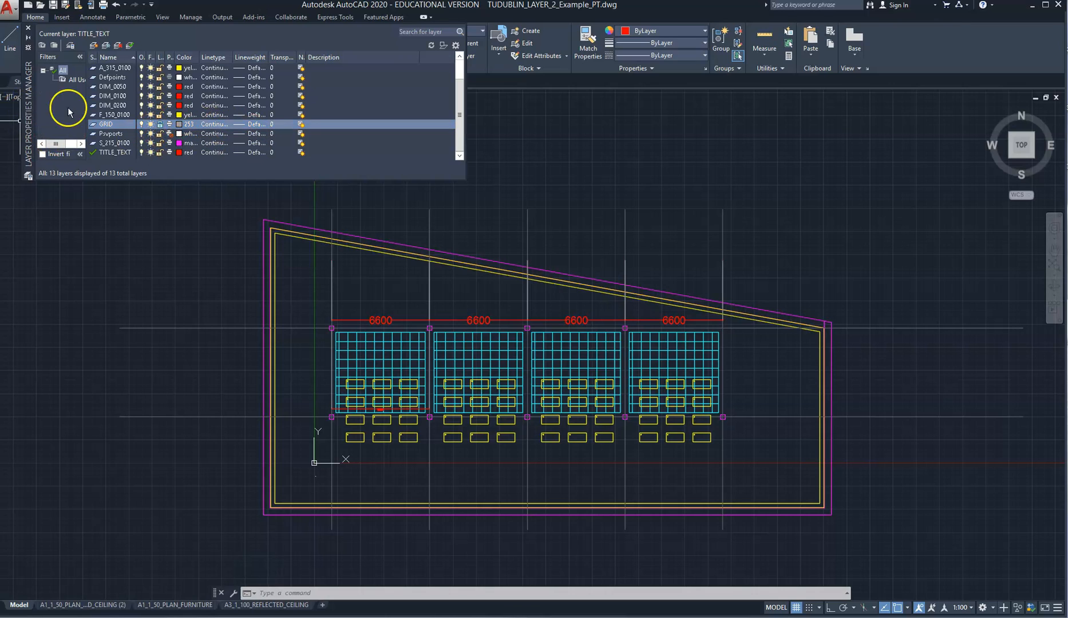
click(159, 124)
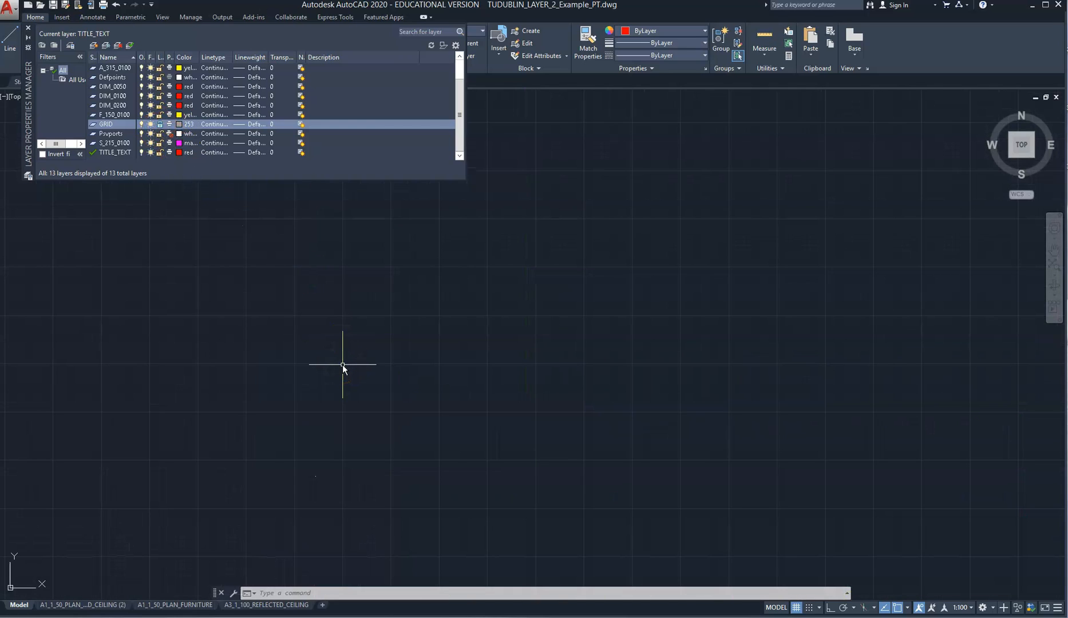
Zoom out of the model and fit the building plan in view again with a Zoom window.
scroll(341, 366, down, 10)
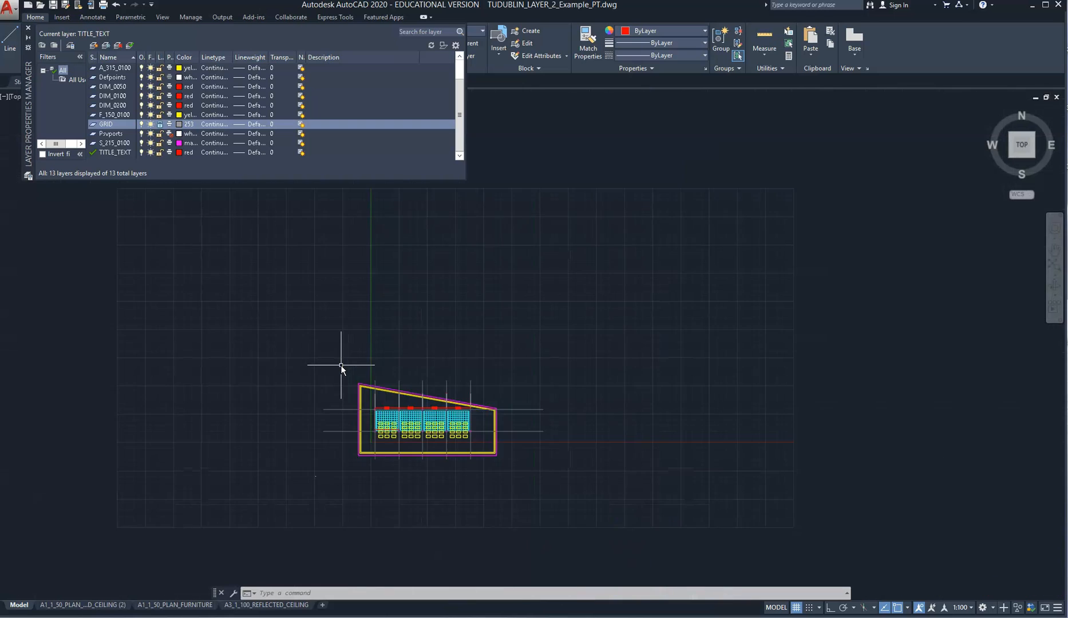
key(Escape)
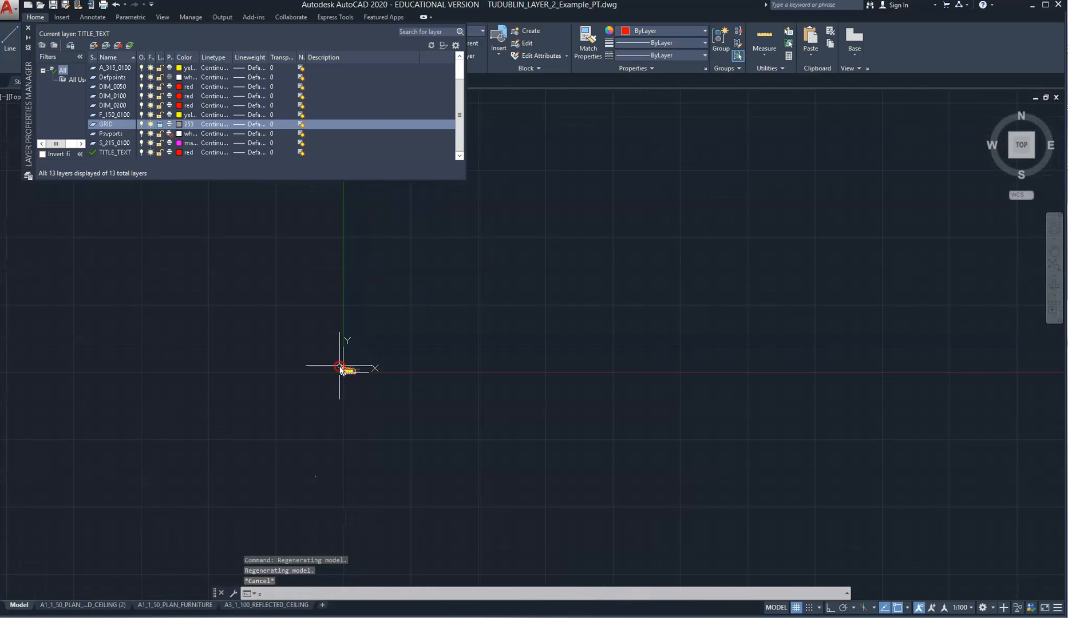
text(z)
key(Return)
click(356, 371)
click(358, 376)
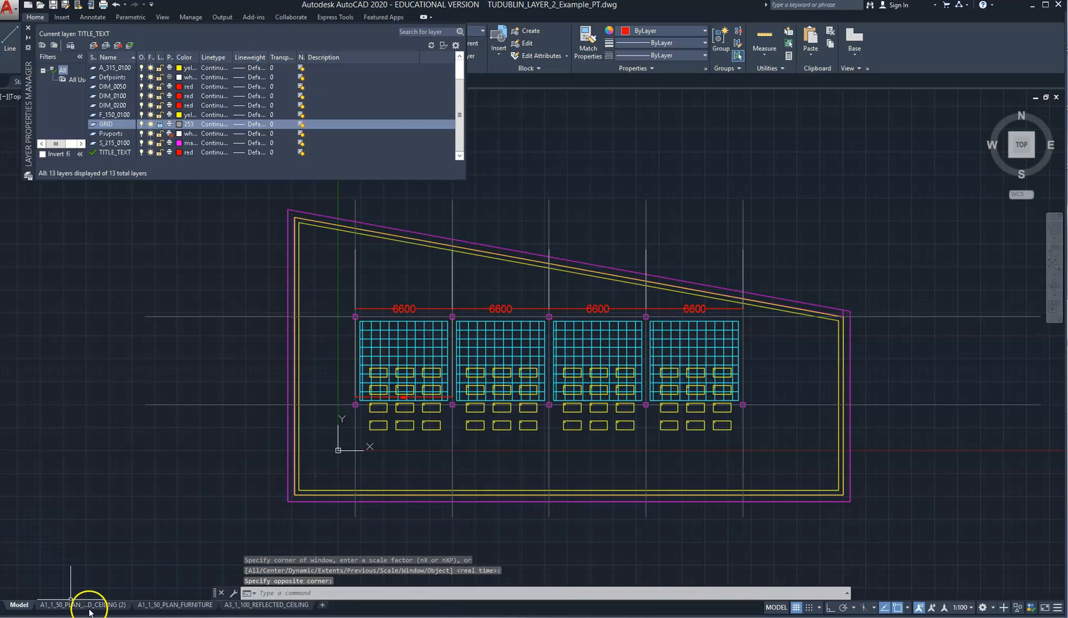
Open the 1:50 reflected ceiling plan layout and check its full name.
click(89, 608)
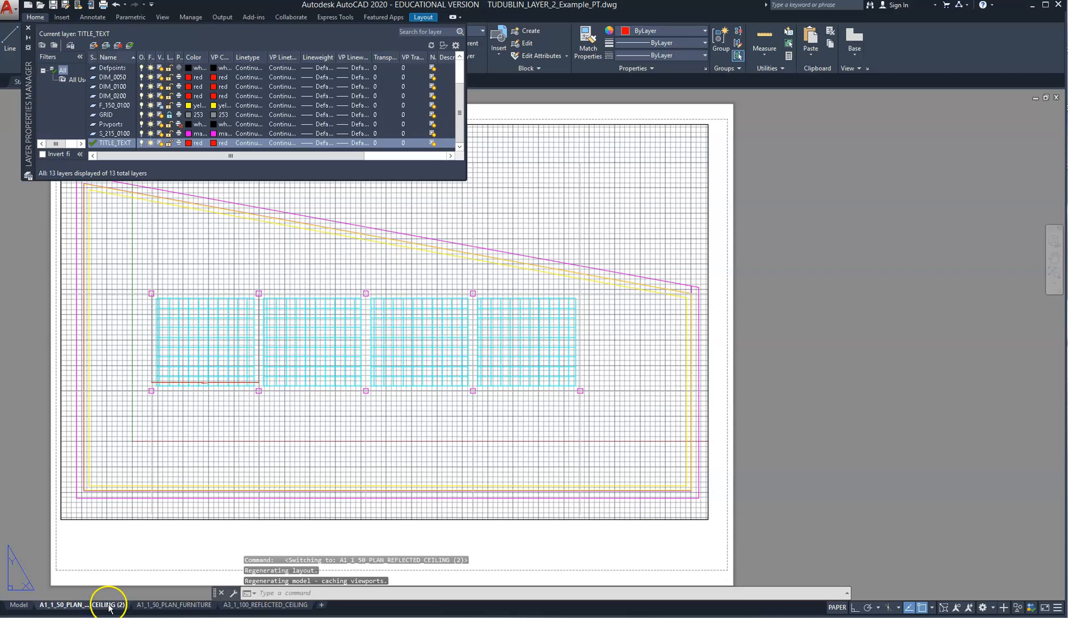
double_click(109, 607)
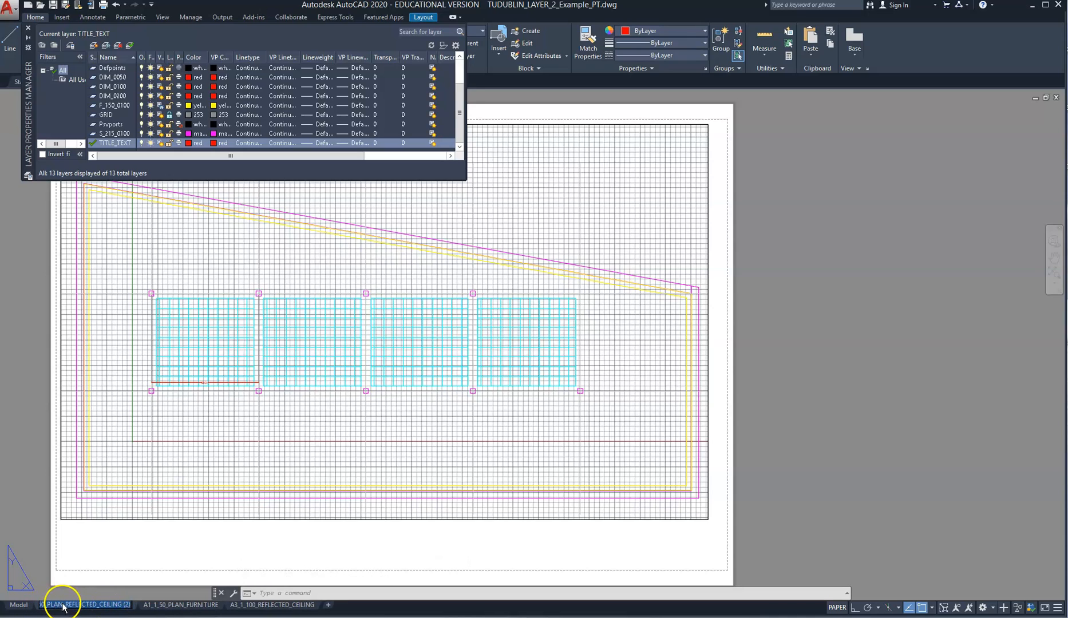
click(207, 553)
Activate model space inside the ceiling plan layout's viewport and turn off its grid display.
click(328, 449)
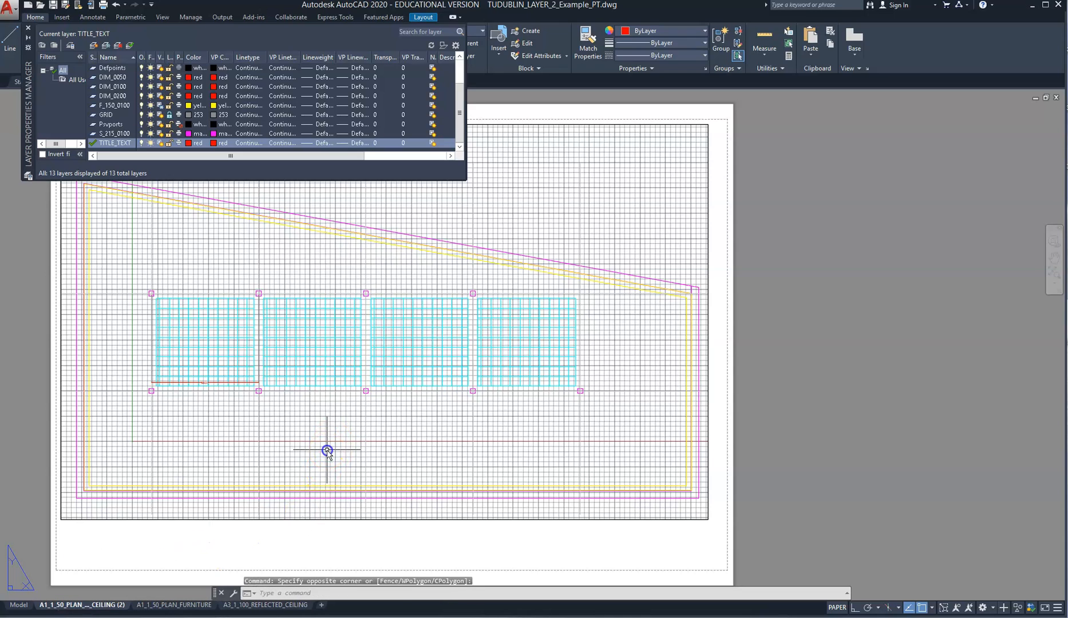
double_click(326, 450)
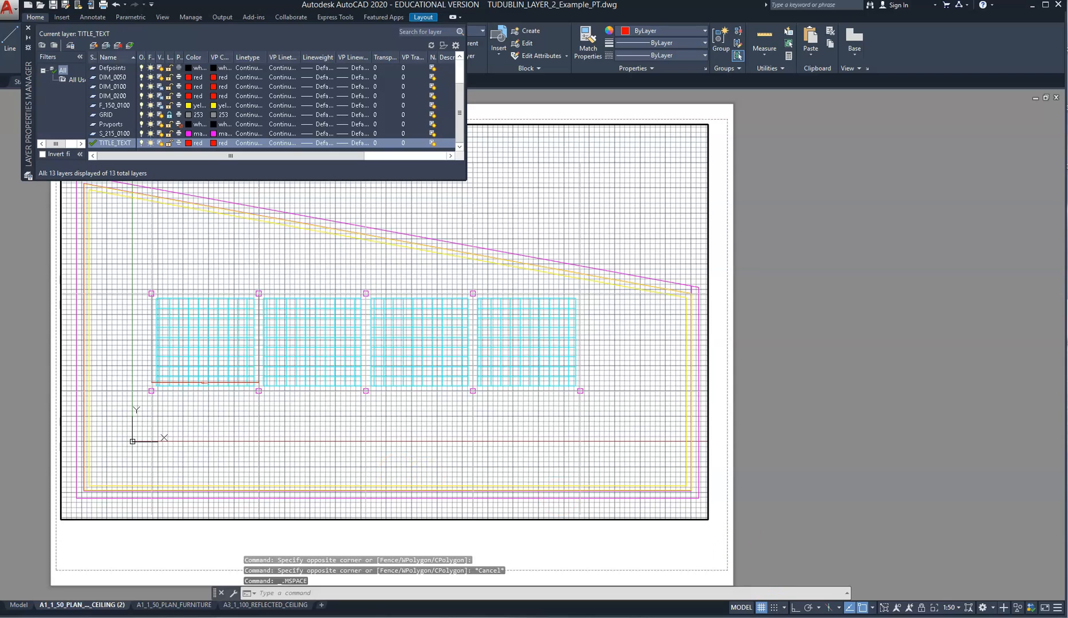
click(761, 609)
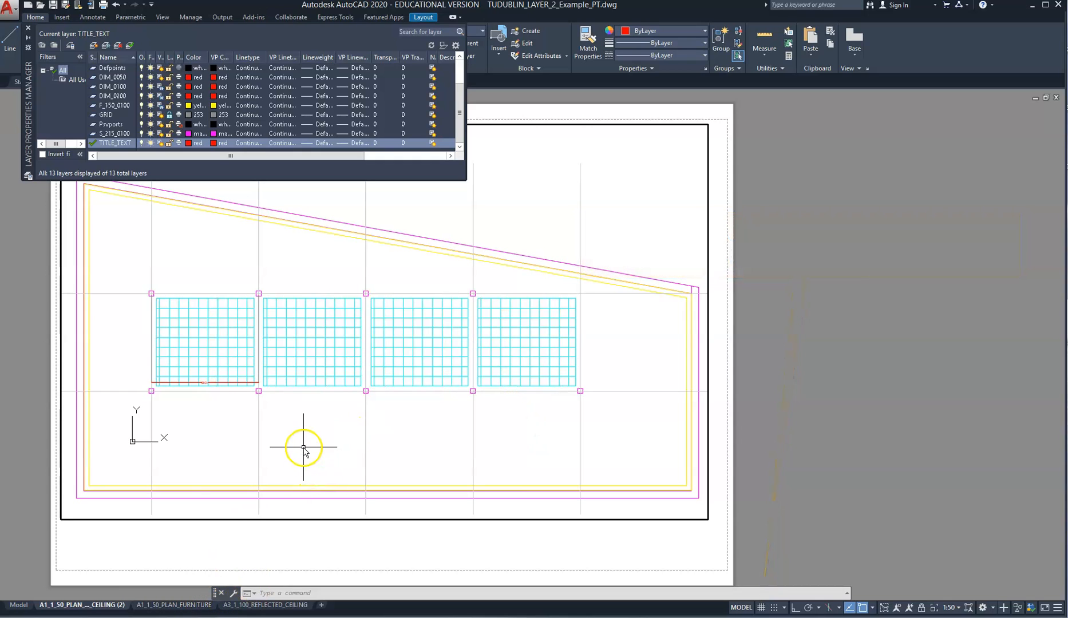
In the A1_1_50_PLAN_FURNITURE layout, activate model space inside the viewport and turn off its grid display.
mouse_move(157, 608)
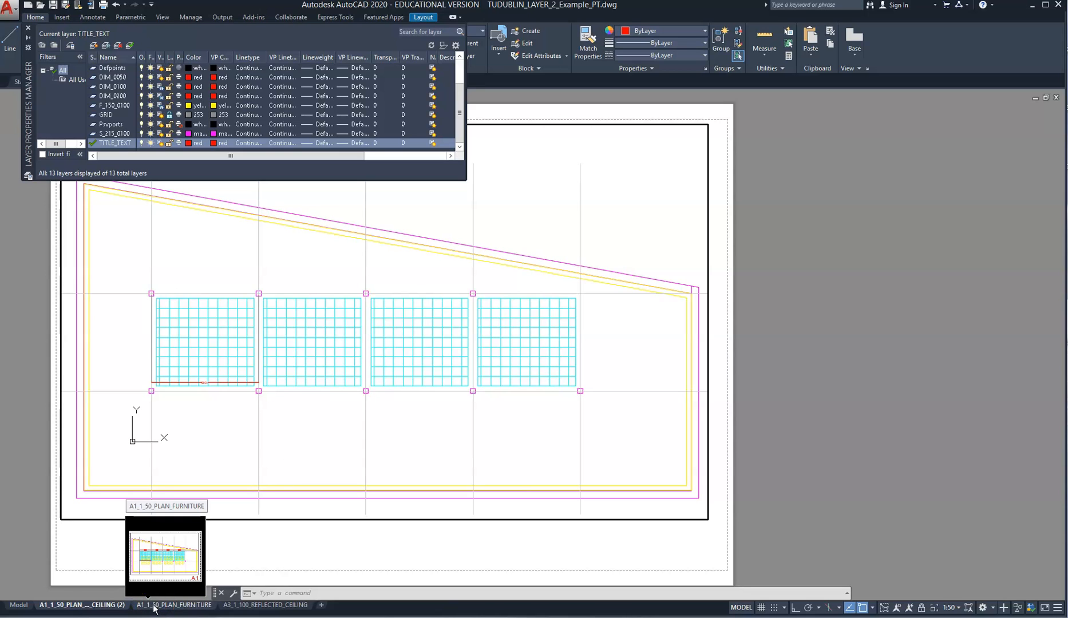
click(155, 608)
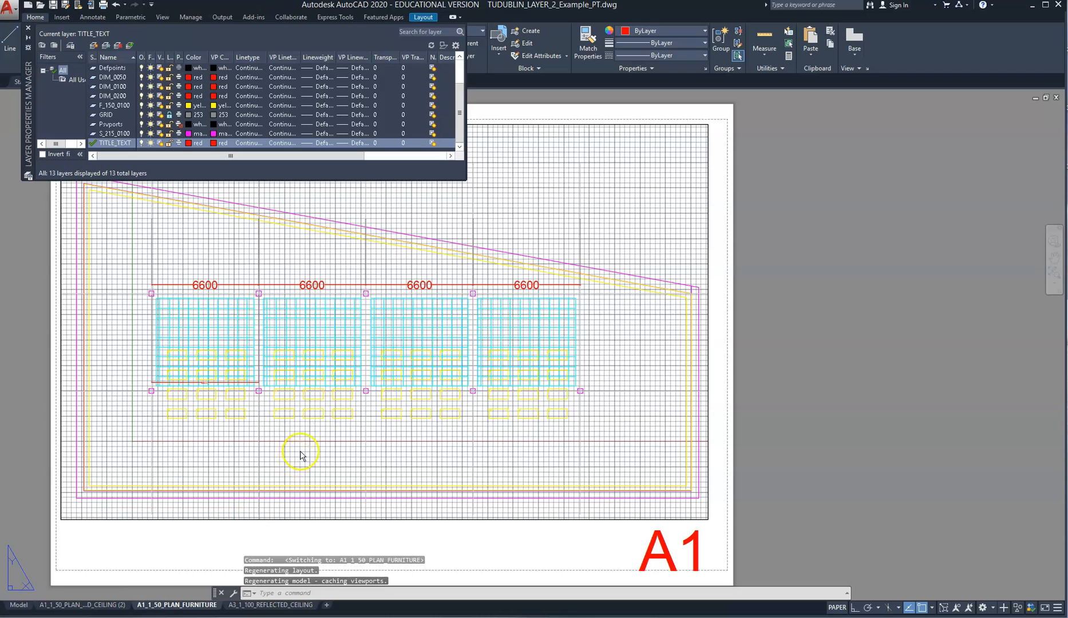
drag(307, 450, 541, 435)
double_click(541, 436)
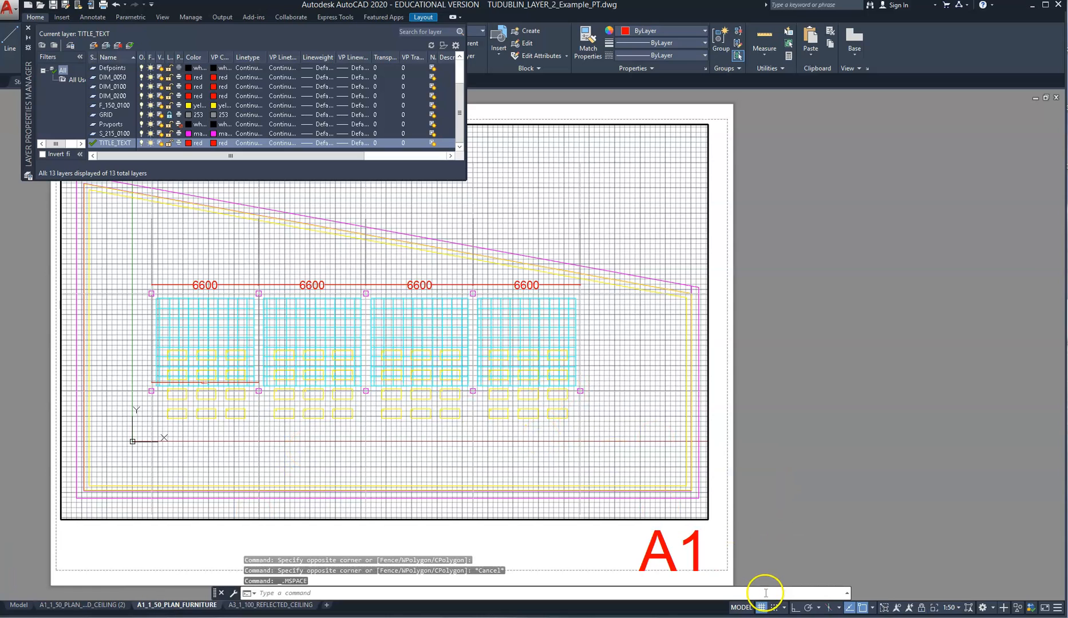
click(762, 609)
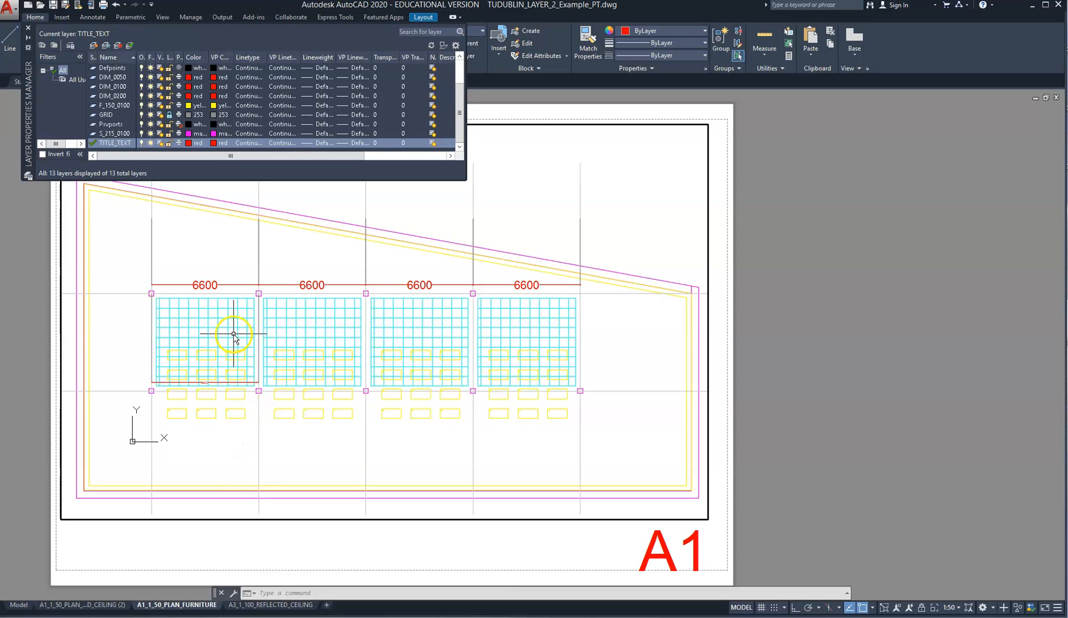
Zoom in inside the furniture plan's viewport, undo that zoom to restore the 1:50 scale, and lock the viewport.
scroll(159, 172, up, 4)
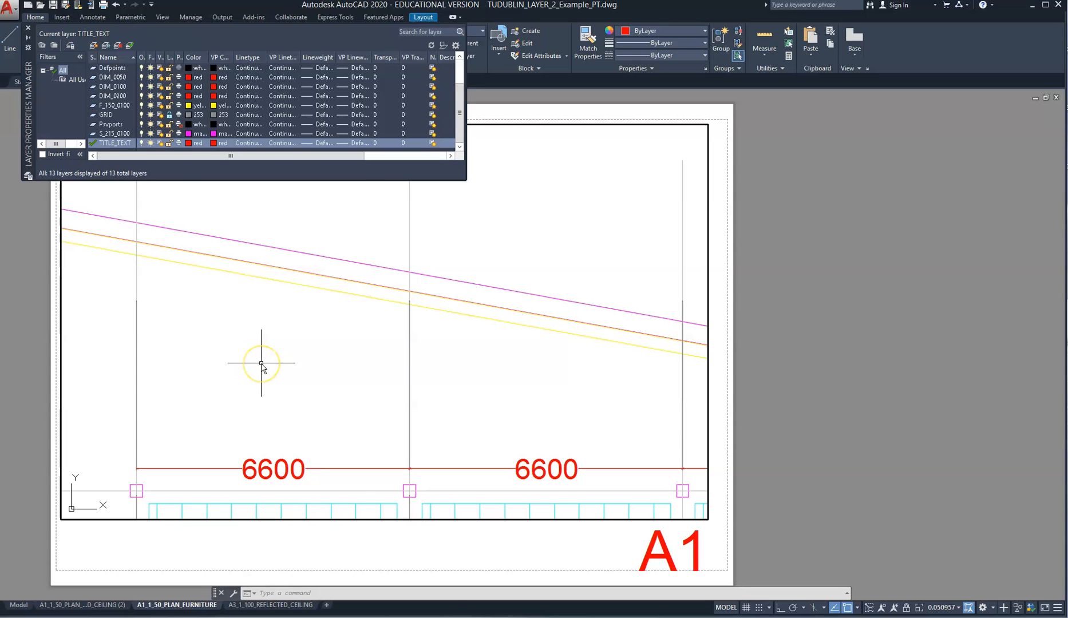
key(ctrl+z)
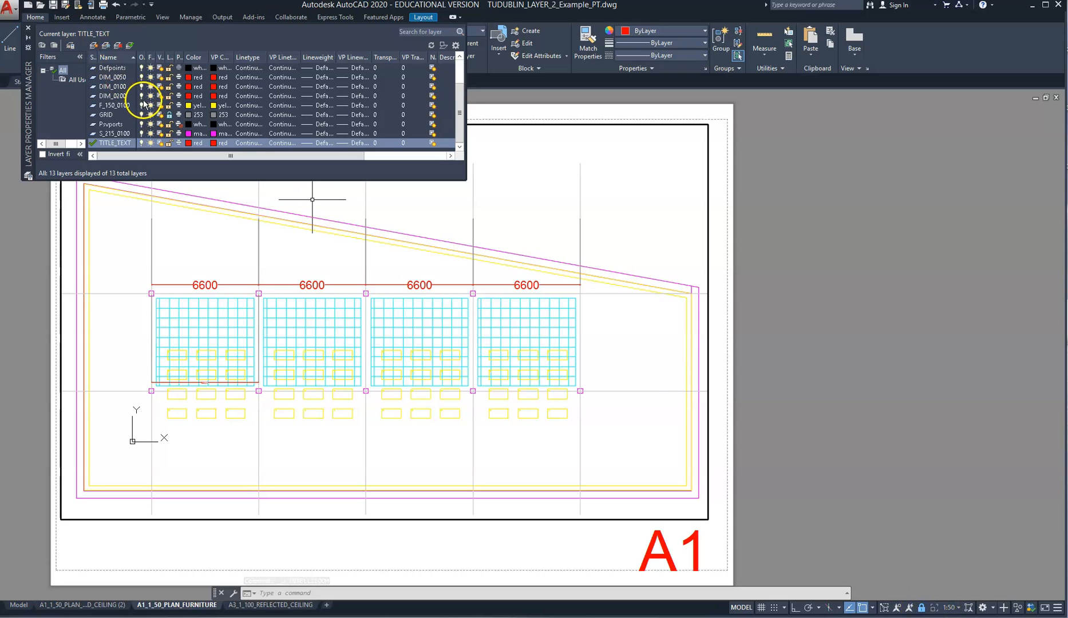
Freeze the cyan ceiling grid layer A_122_0100 in the furniture layout's current viewport only.
click(117, 115)
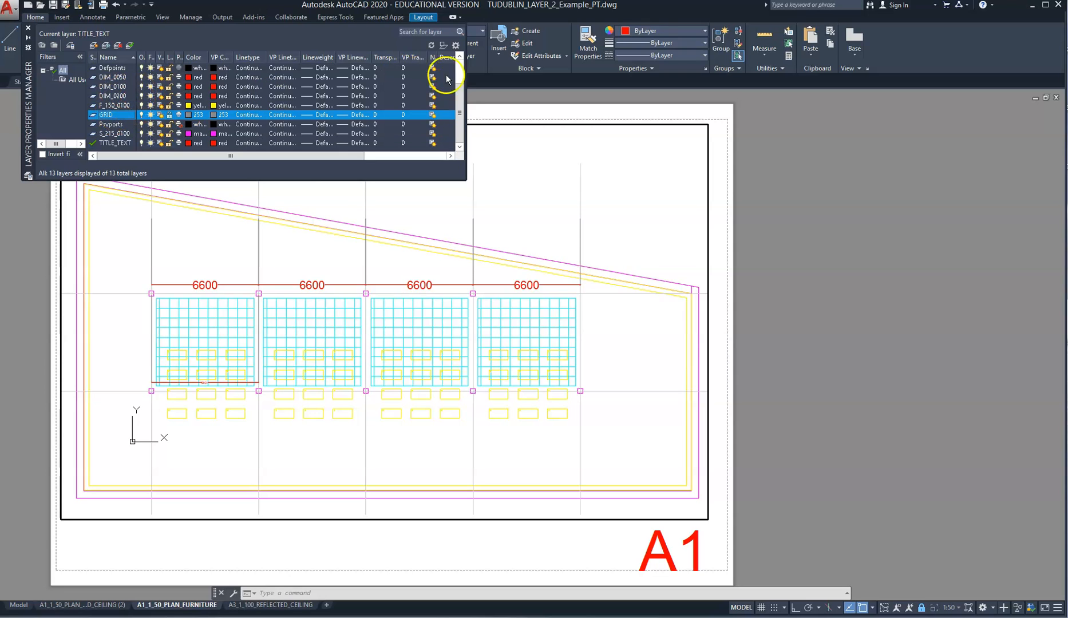
drag(454, 114, 456, 89)
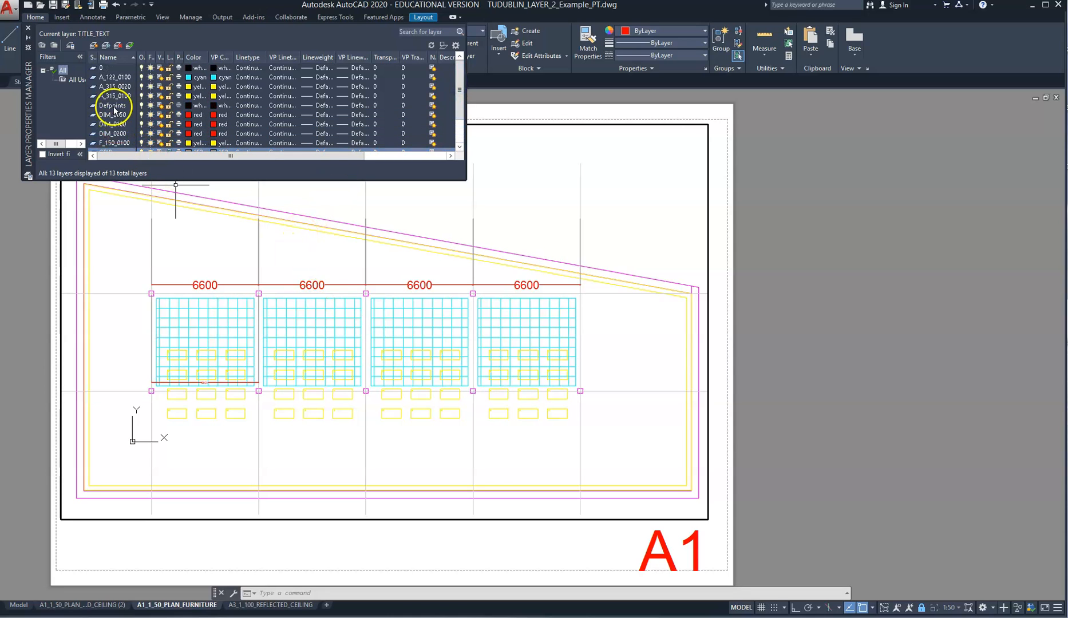
click(120, 78)
click(117, 78)
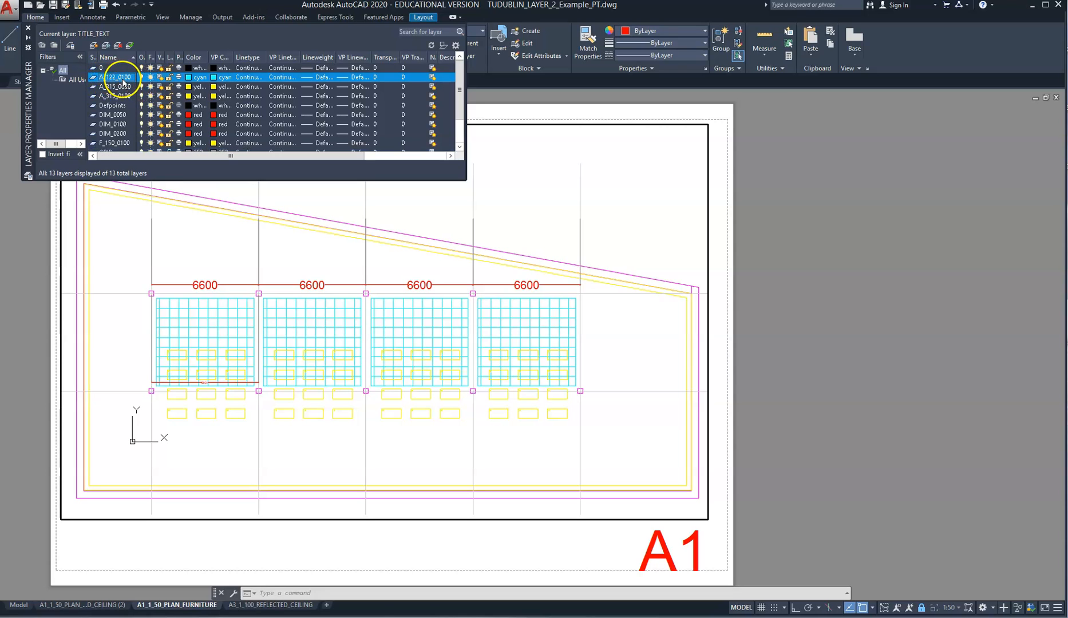
click(159, 77)
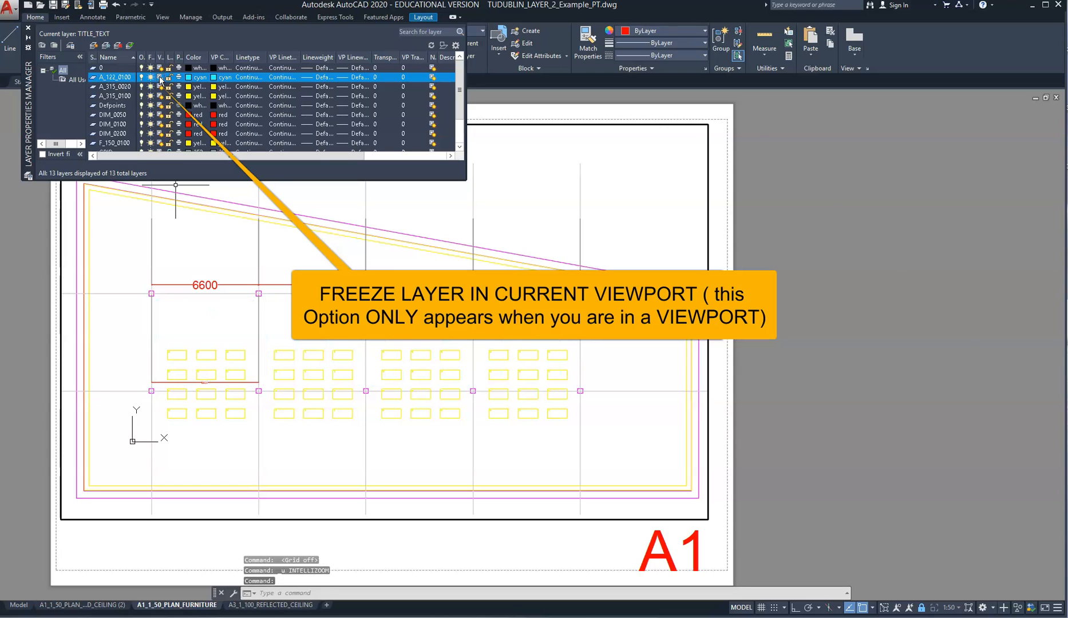
click(281, 505)
click(418, 369)
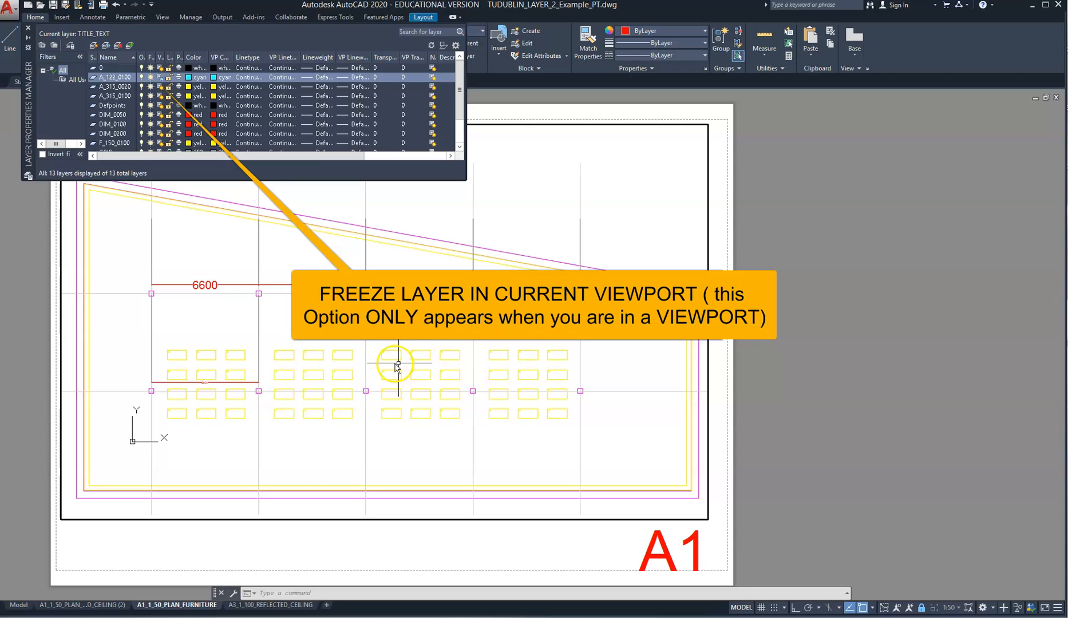